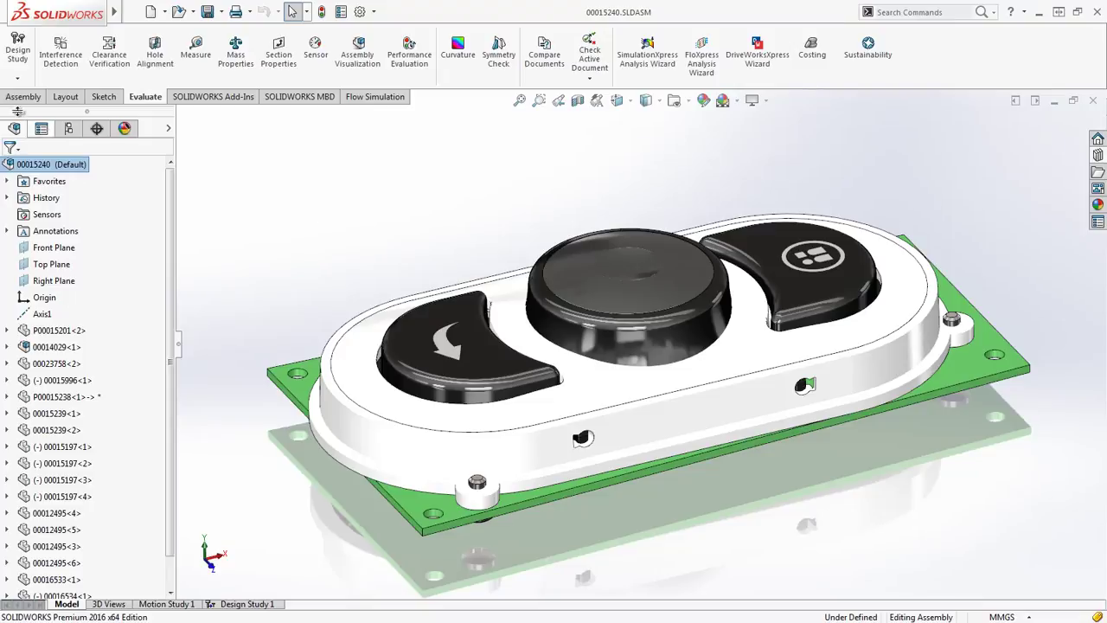
Step: Switch the CommandManager to the Assembly tools and try dragging the ribbon off its dock
left_click(6, 98)
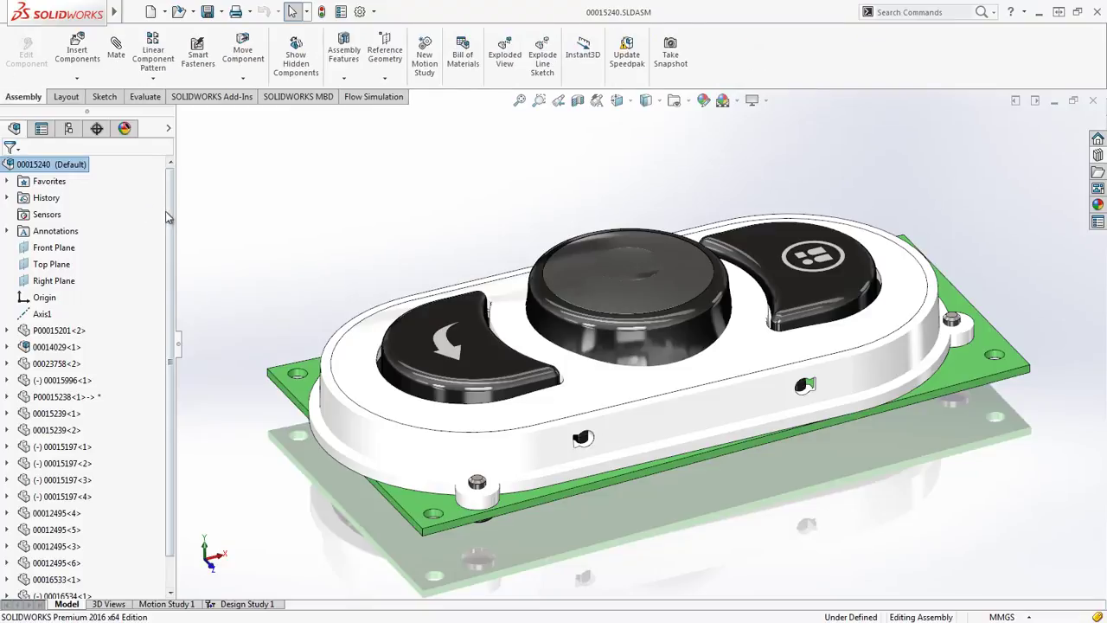
scroll(168, 268, "down", 2)
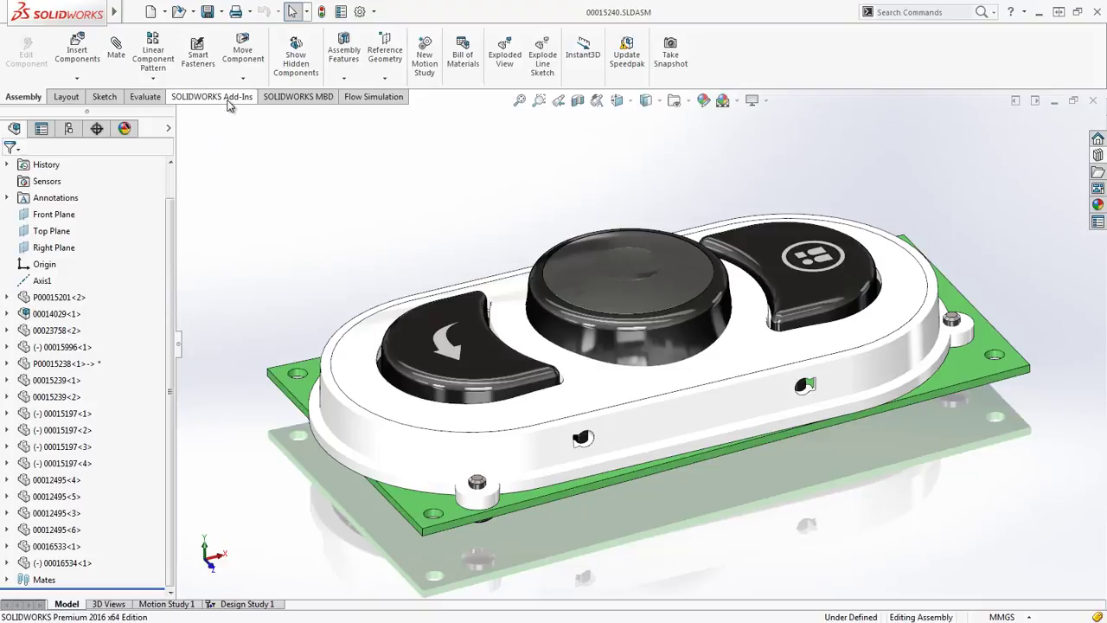
left_click_drag(231, 106, 545, 50)
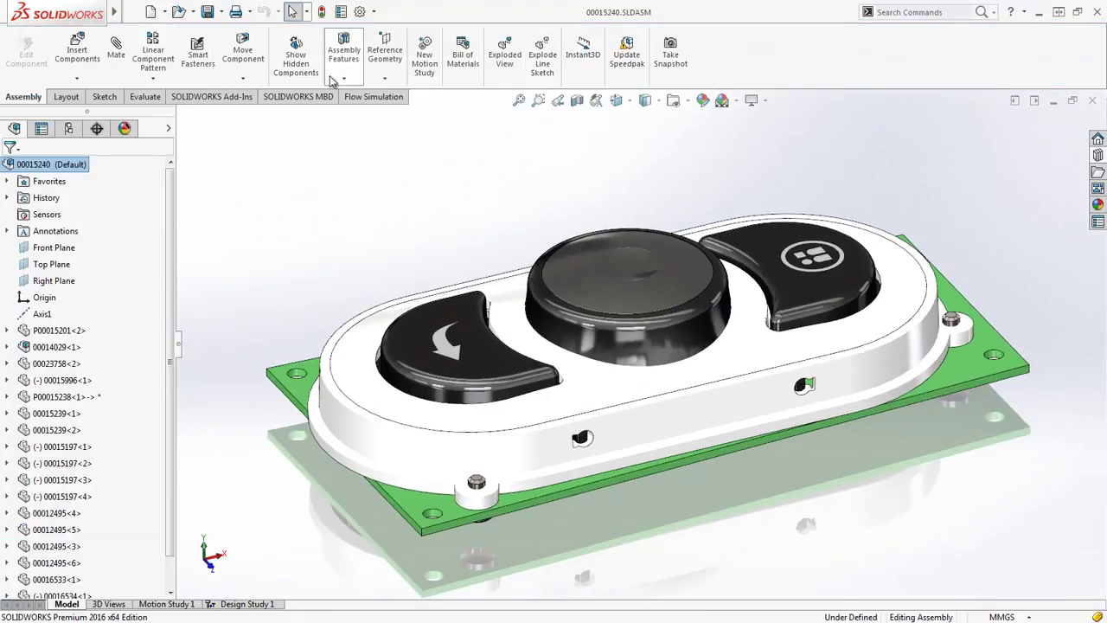
Step: Turn on Lock CommandManager and toolbars in Customize, then collapse the FeatureManager tree
left_click(374, 12)
left_click(385, 46)
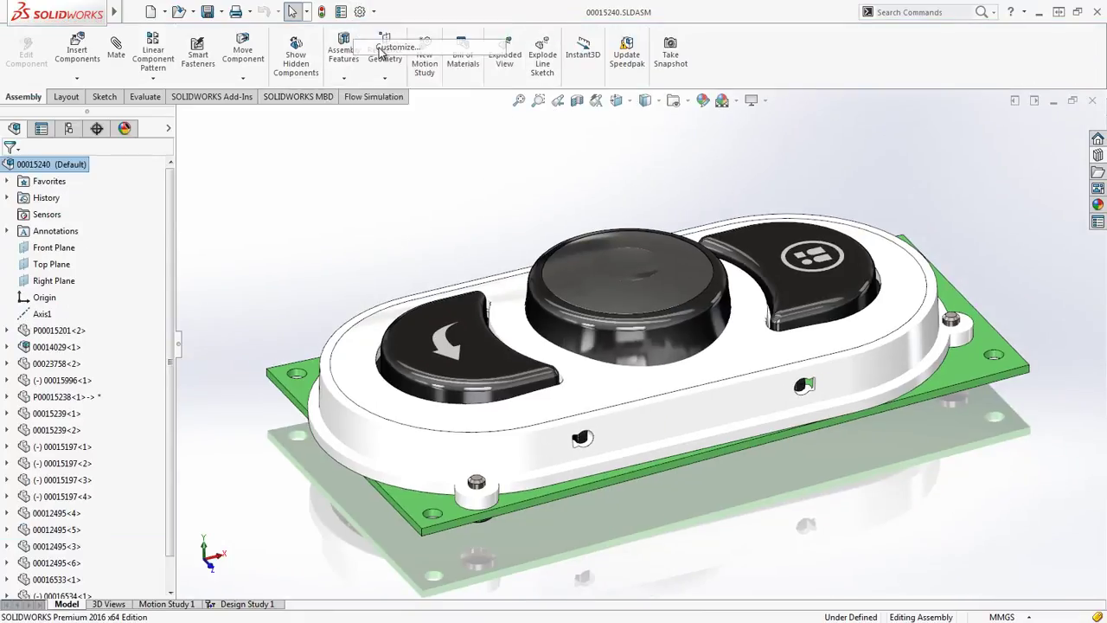
left_click(596, 124)
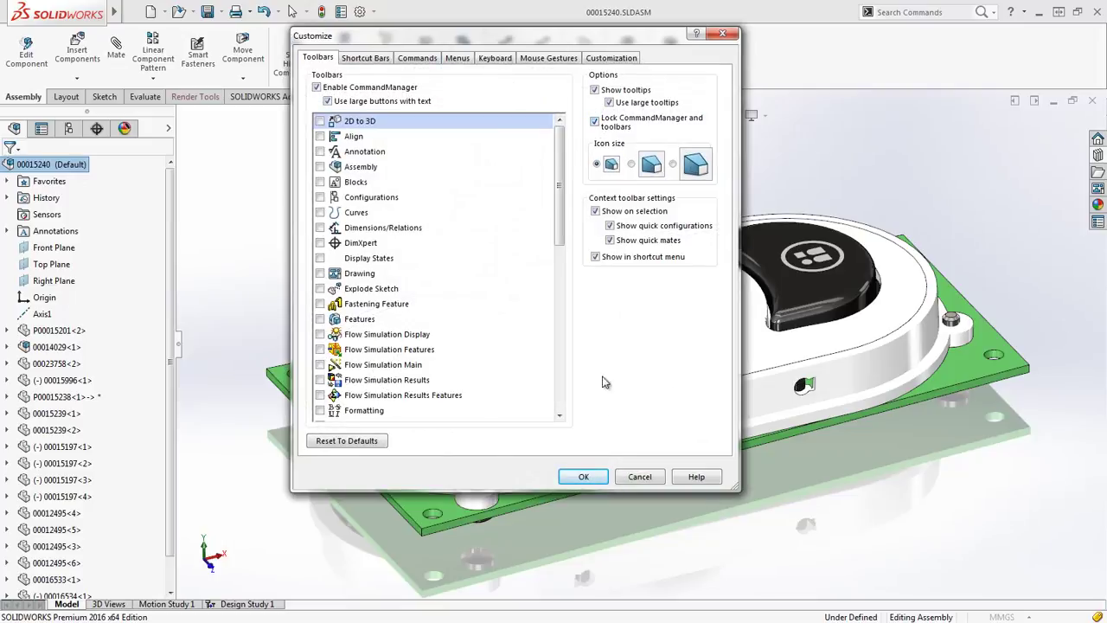
left_click(583, 477)
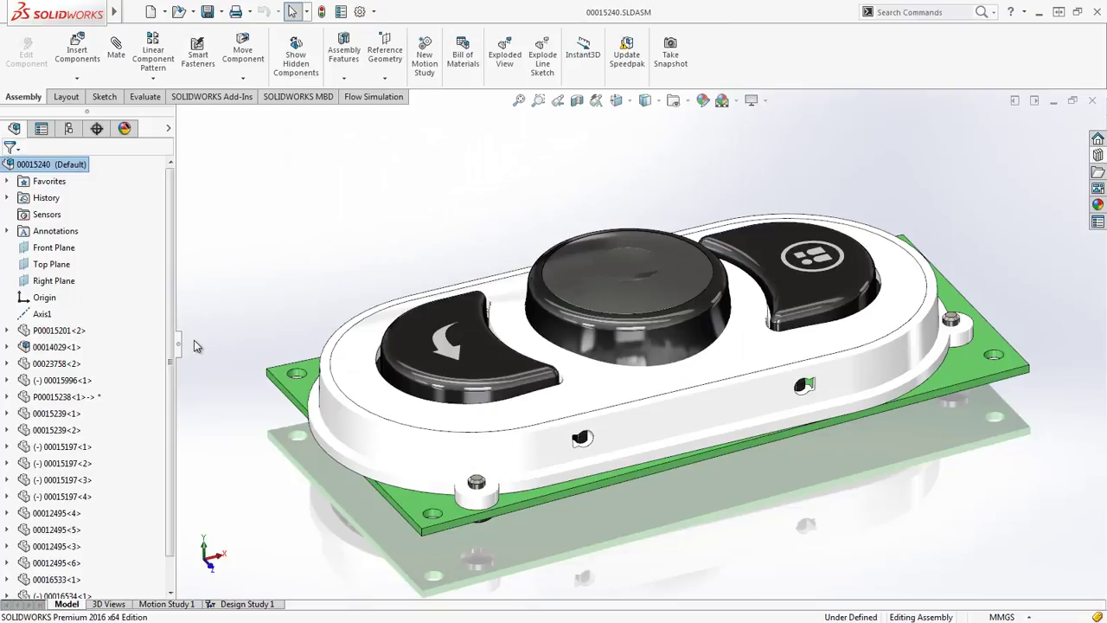
left_click_drag(182, 345, 179, 347)
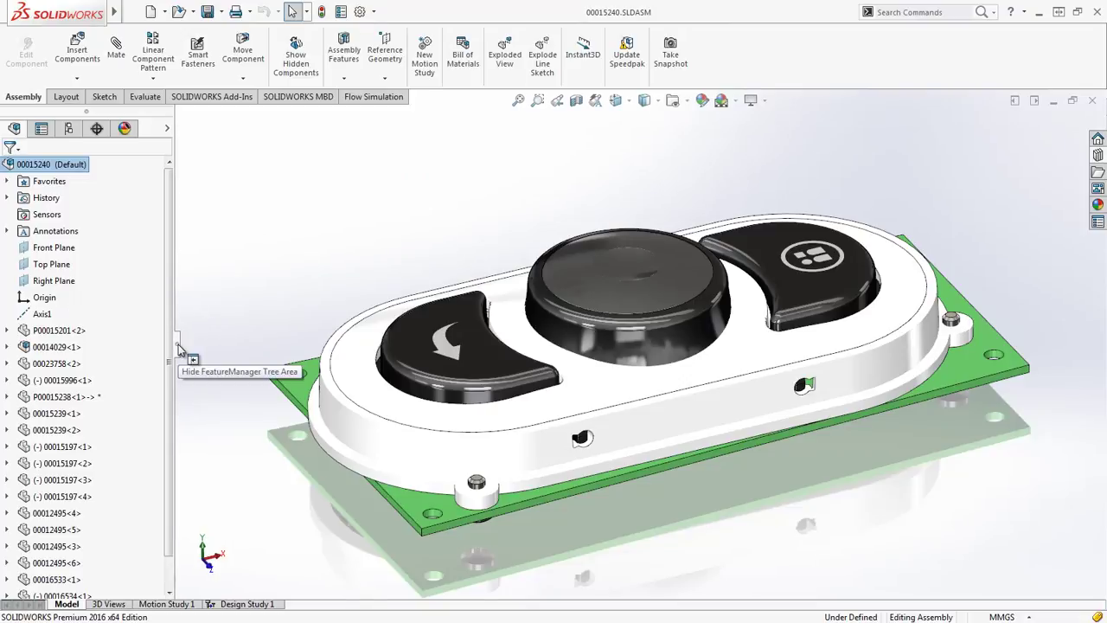
left_click(178, 346)
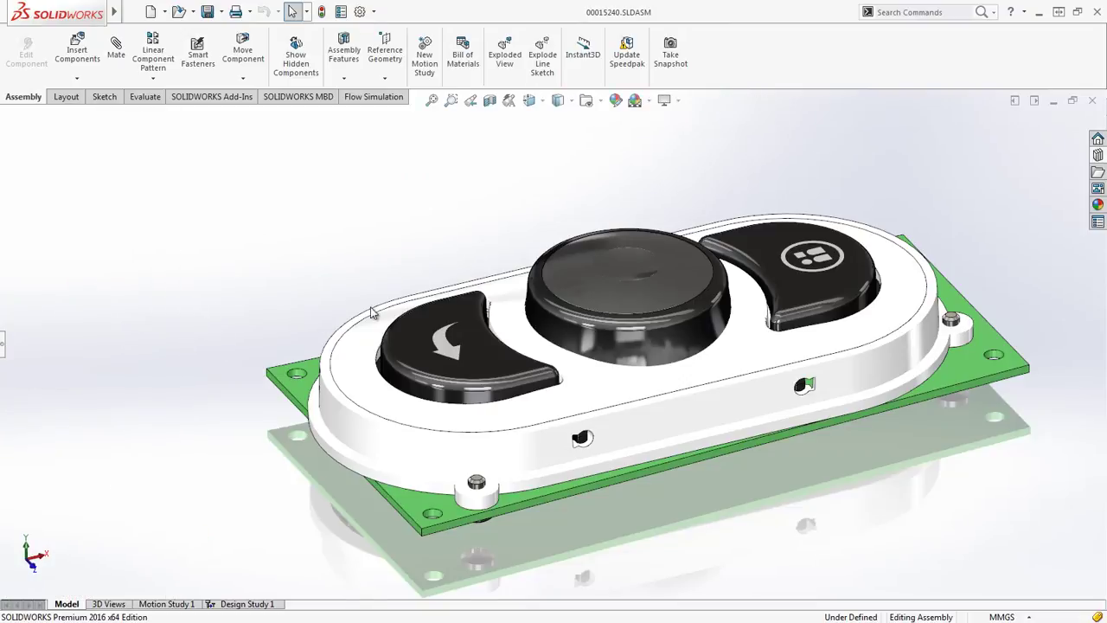
left_click(514, 322)
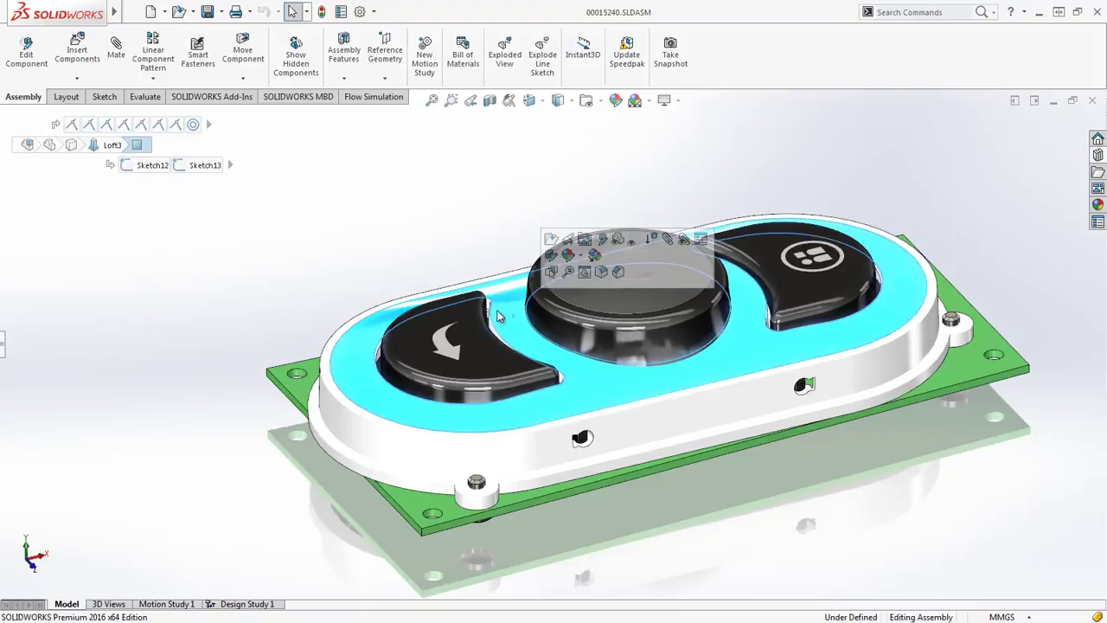
mouse_move(152, 152)
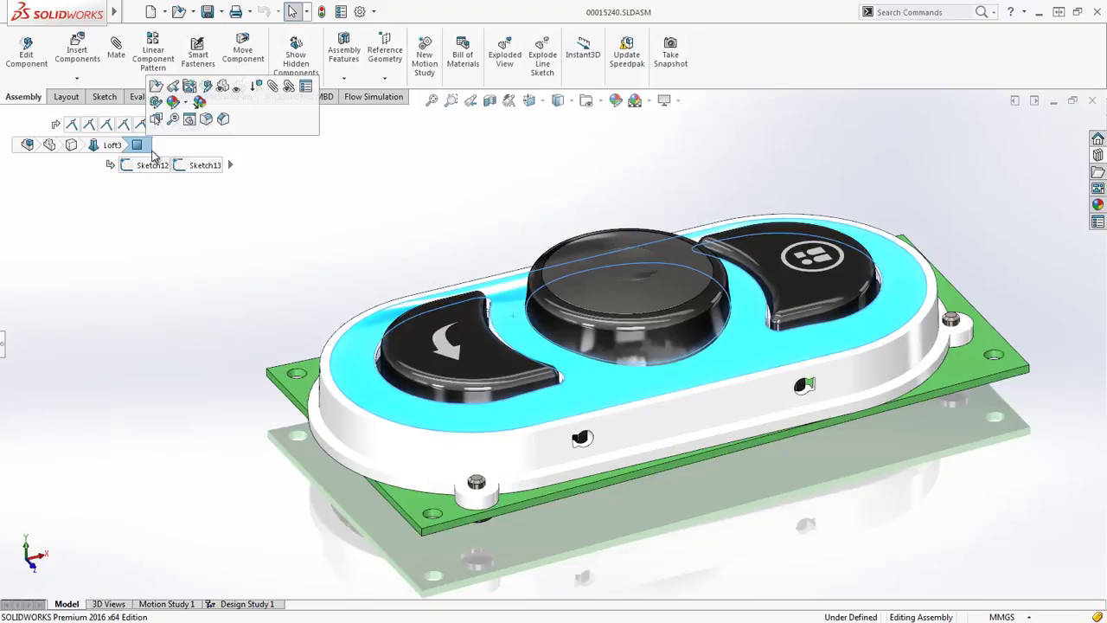
left_click(106, 146)
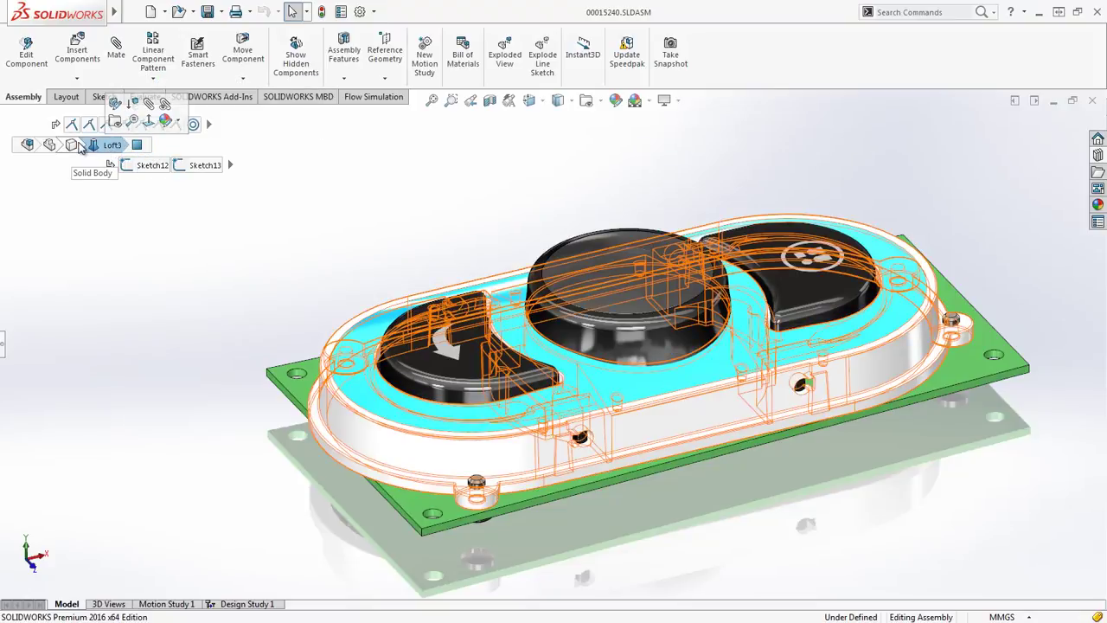
left_click(70, 144)
left_click(29, 146)
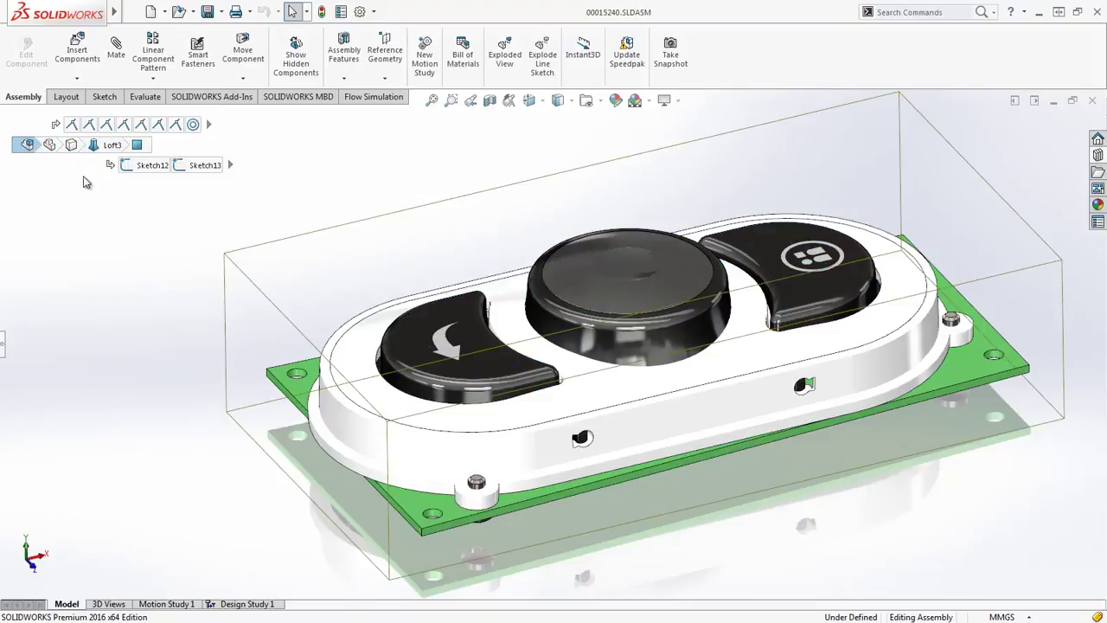
left_click(274, 239)
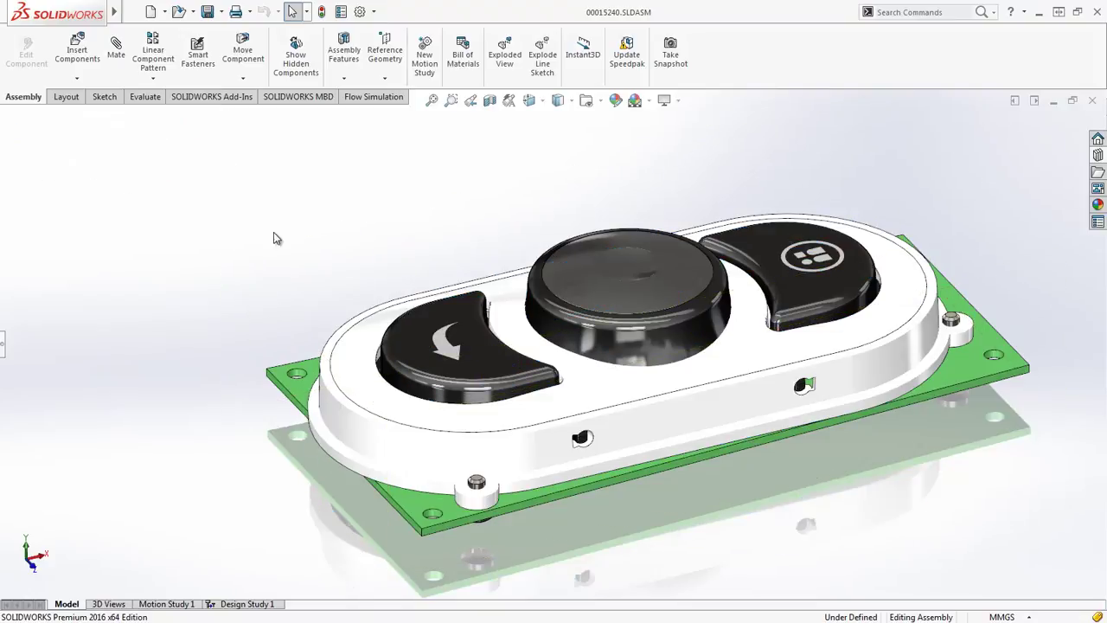
left_click(523, 337)
Step: Use the D breadcrumb to expand Loft3's sketches and edit the lid's Sketch10 in place
key("d")
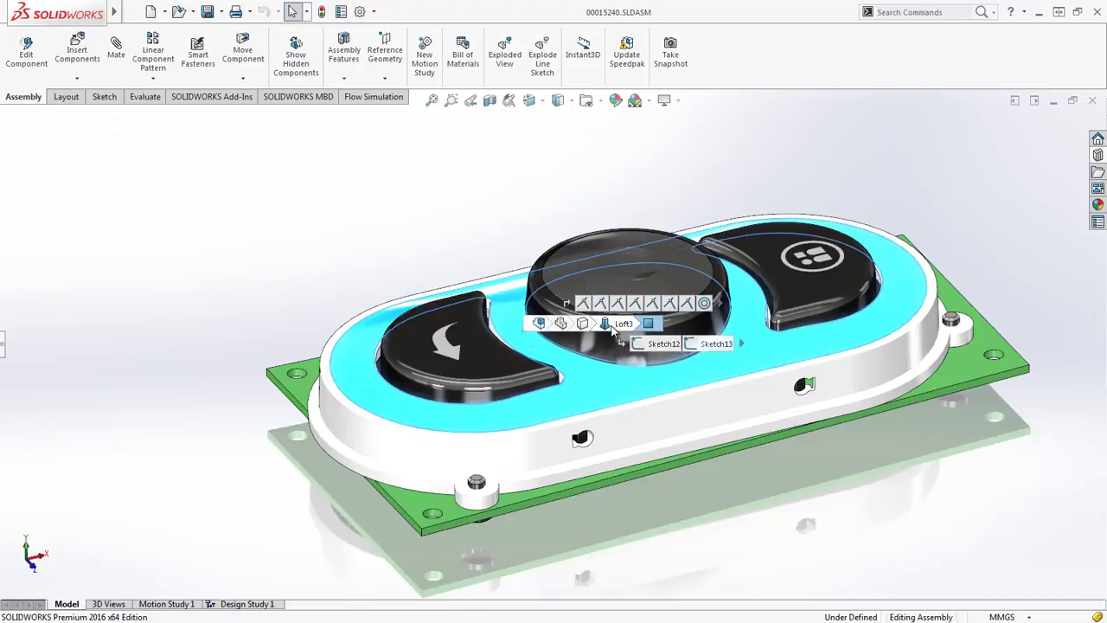
mouse_move(611, 329)
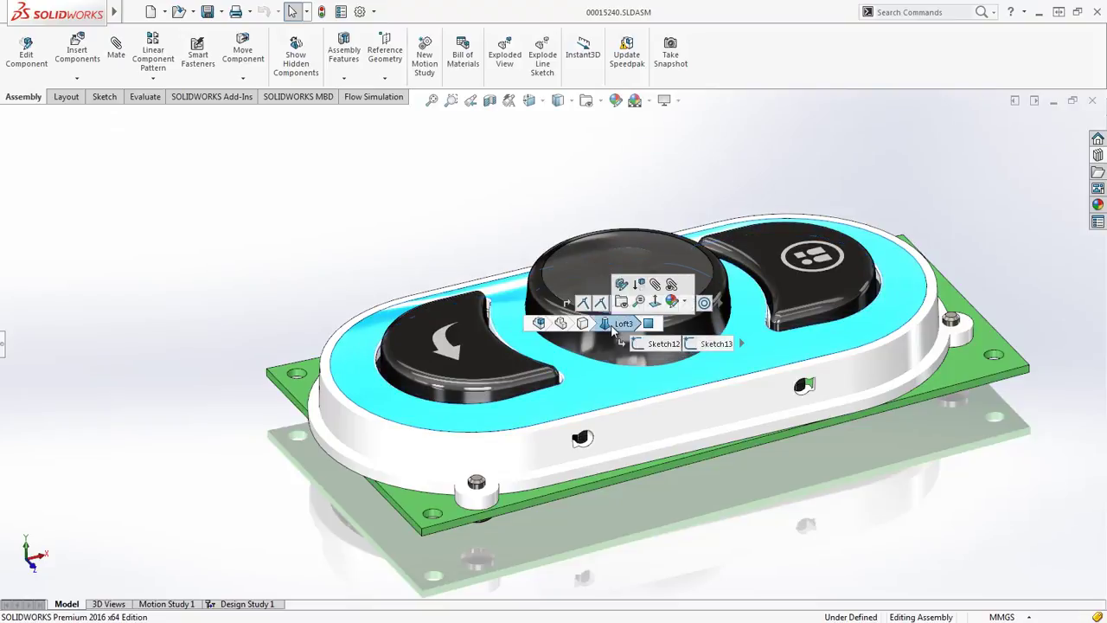
left_click(741, 343)
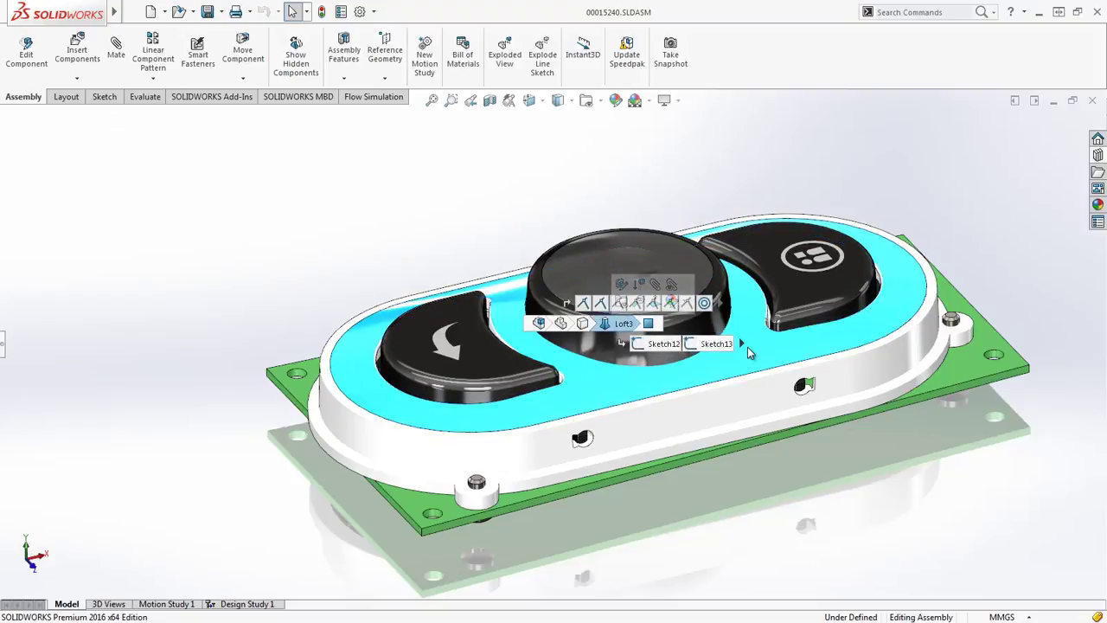
left_click(741, 343)
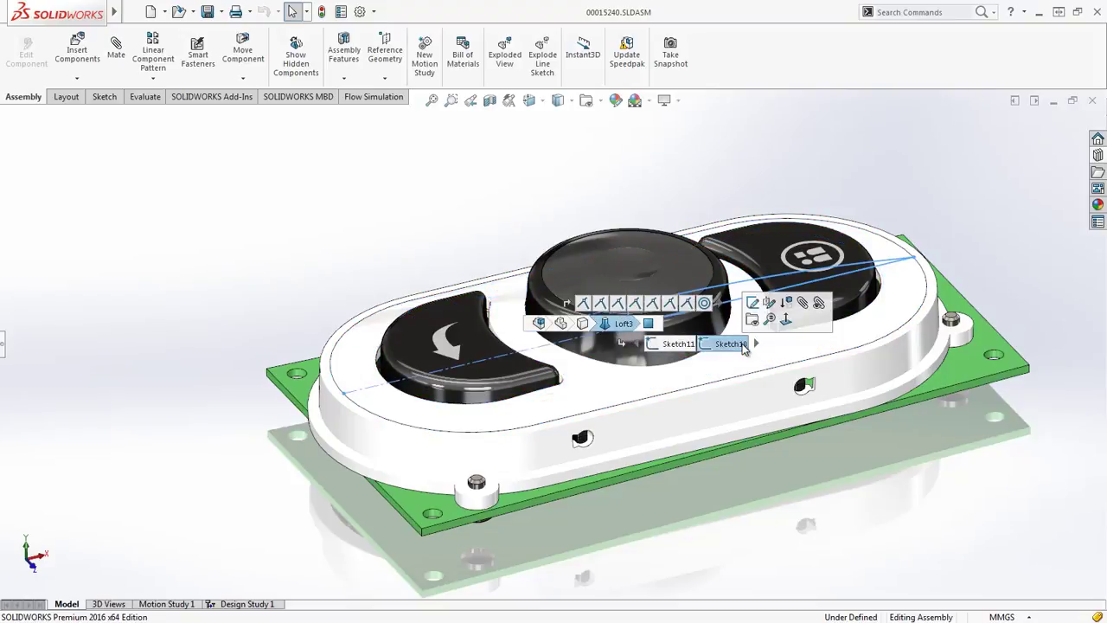
left_click(752, 303)
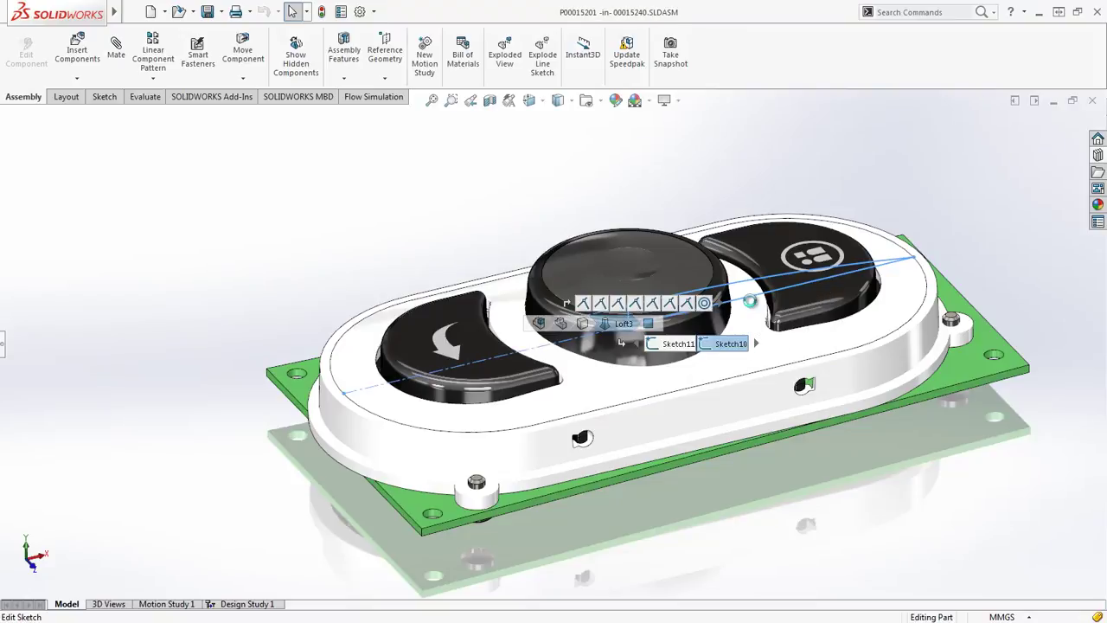
Step: Change the Sketch10 line dimension from 15 to 20, then exit the sketch and Edit Component
left_click(264, 400)
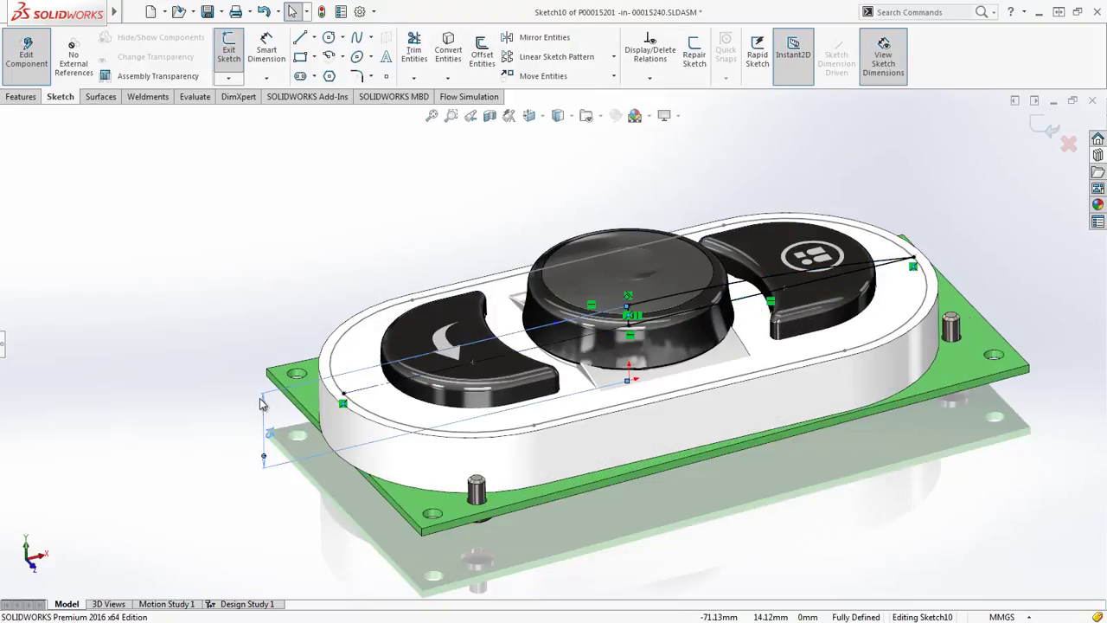
left_click_drag(263, 396, 246, 394)
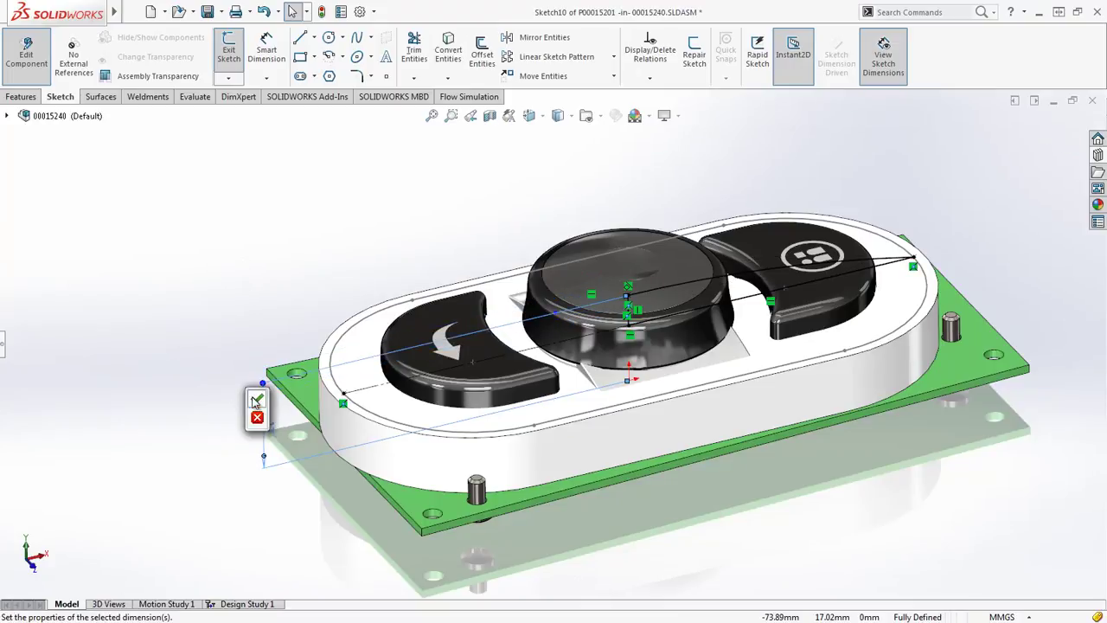
left_click(250, 398)
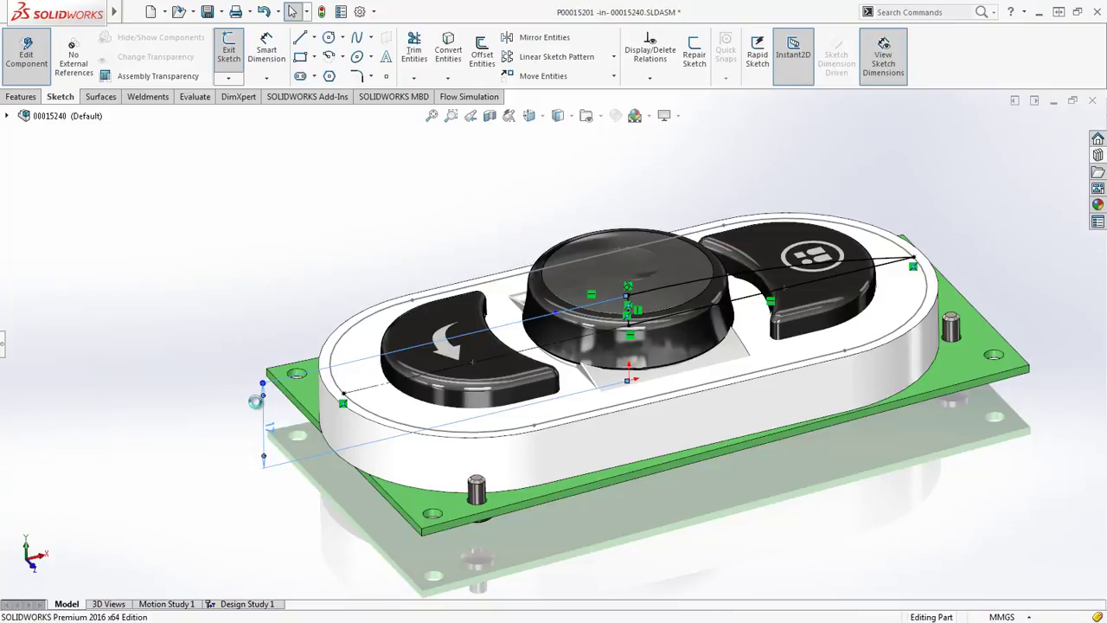
key("d")
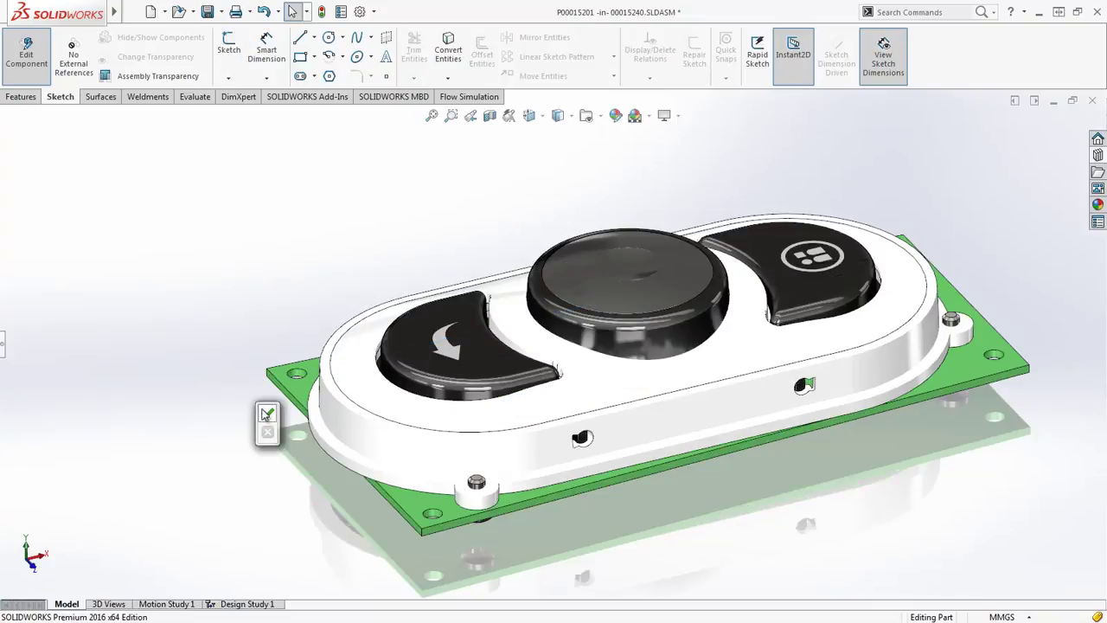
left_click(266, 413)
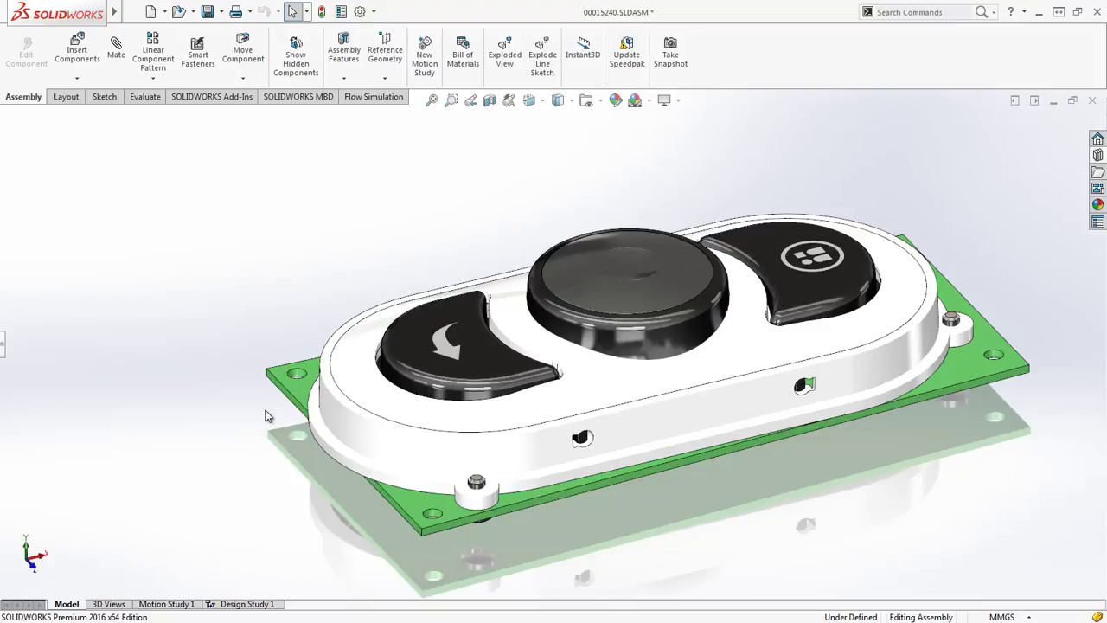
Step: Turn the section plane to cut the keypad lengthwise and accept the Section View
left_click(489, 100)
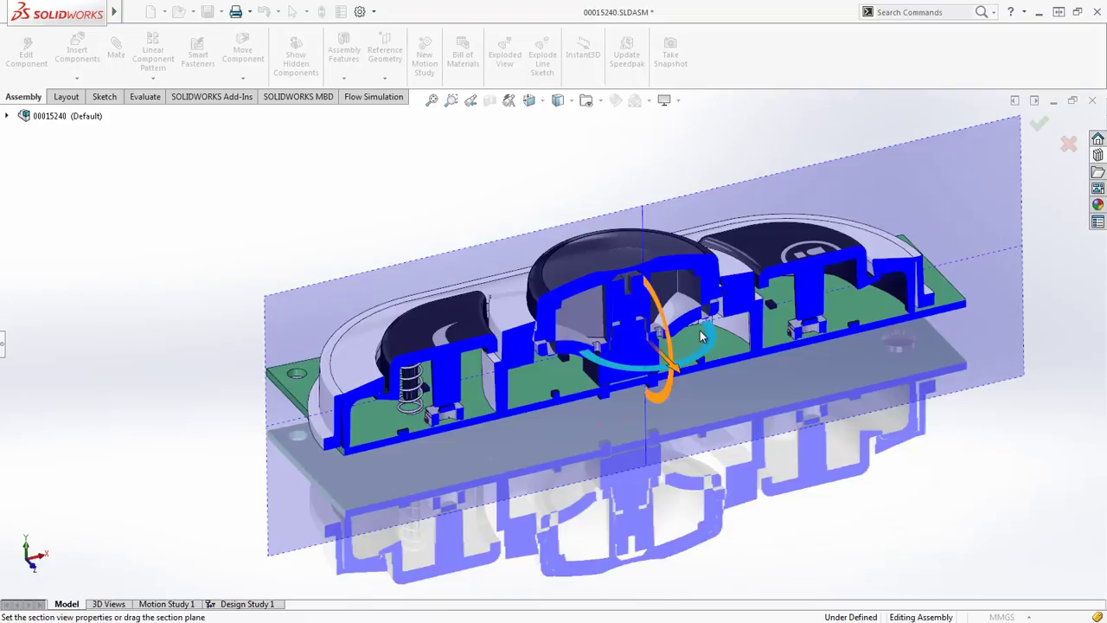
scroll(683, 338, "down", 5)
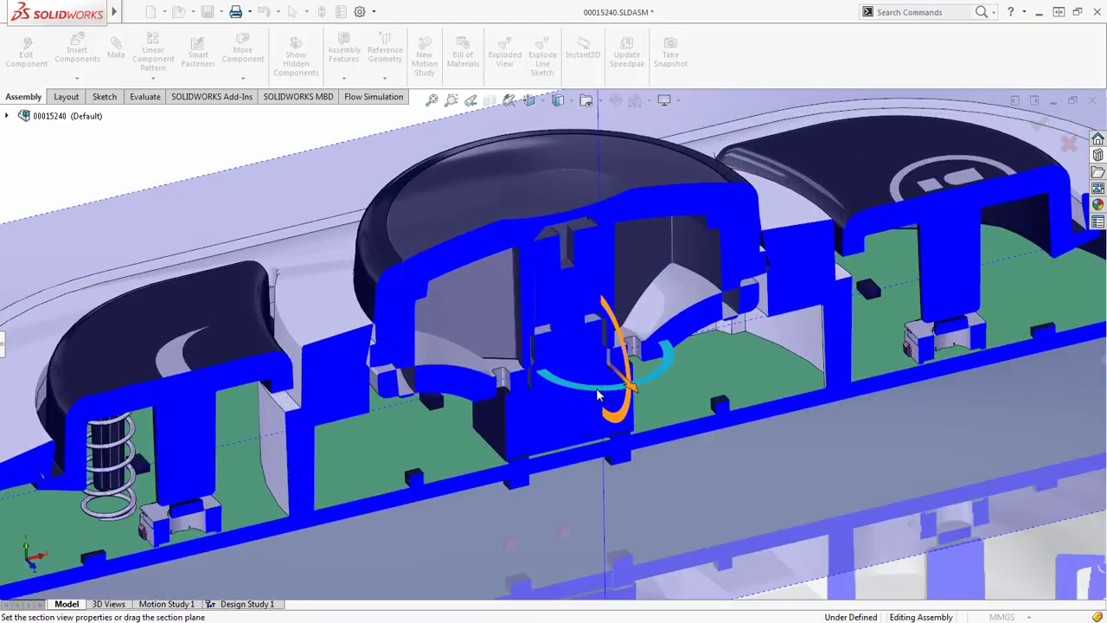
left_click_drag(596, 394, 642, 398)
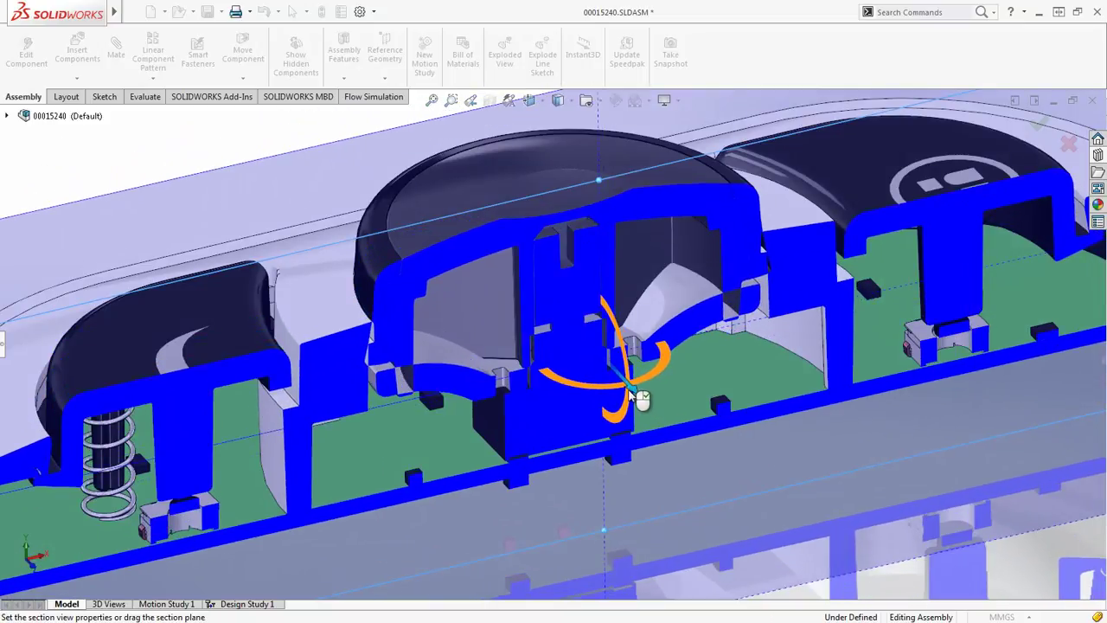
right_click(629, 387)
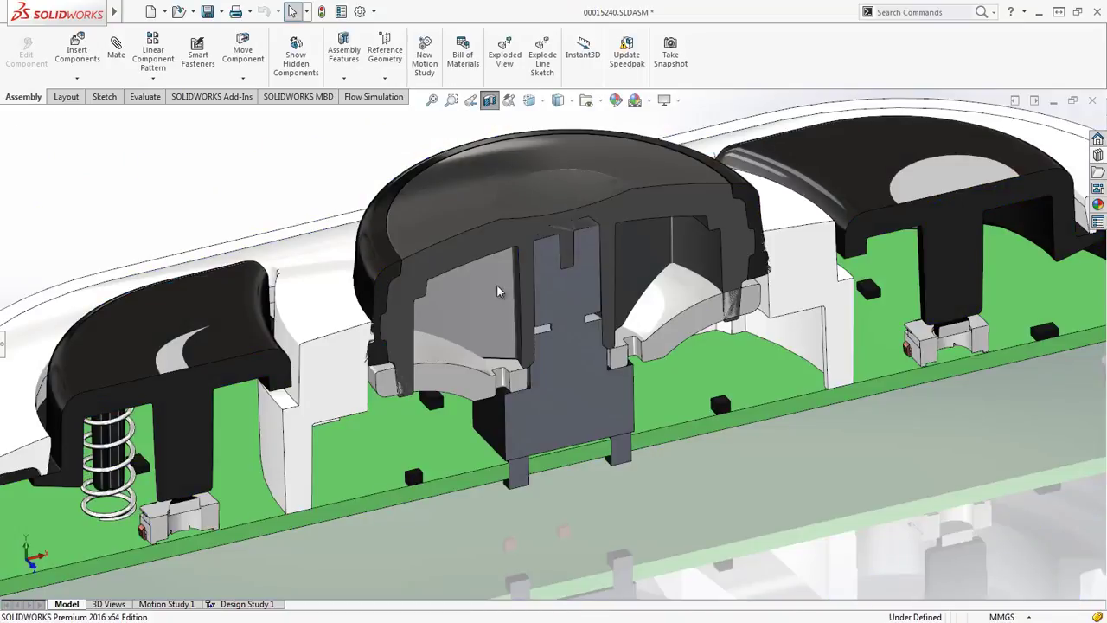
Step: Select the centre key cap's top face and edit its coincident mate from the breadcrumb
scroll(450, 123, "down", 3)
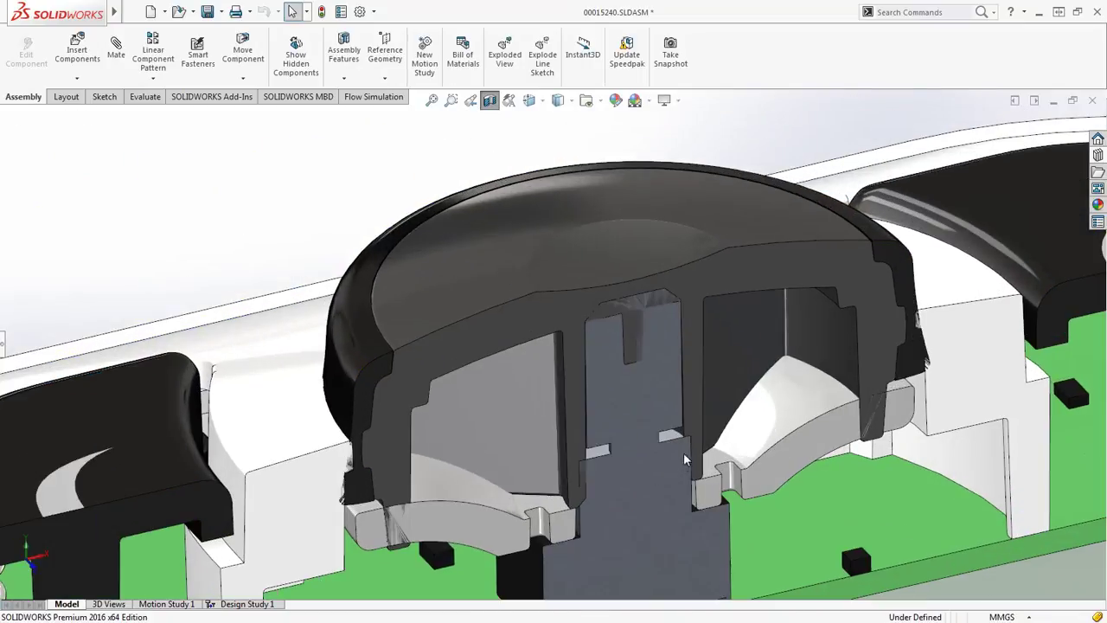
left_click(455, 232)
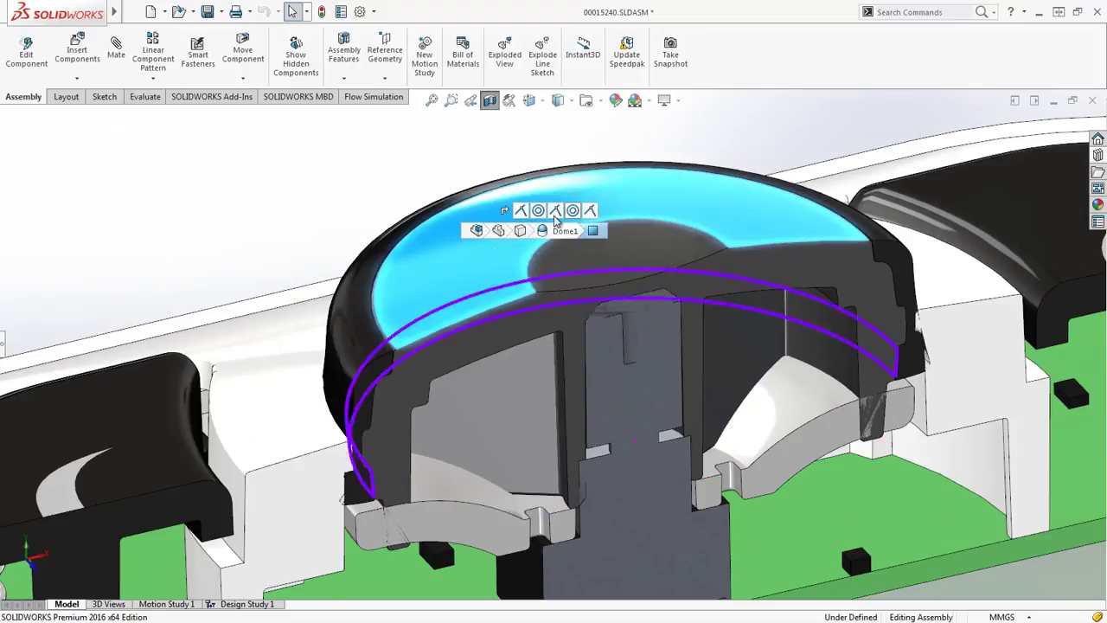
left_click(520, 210)
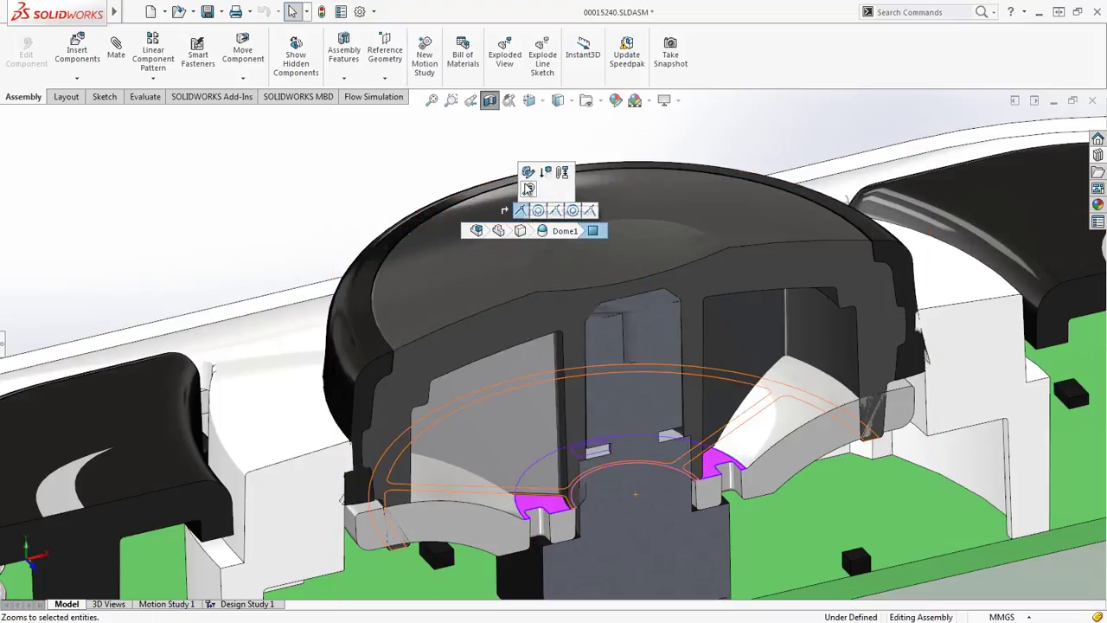
left_click(528, 188)
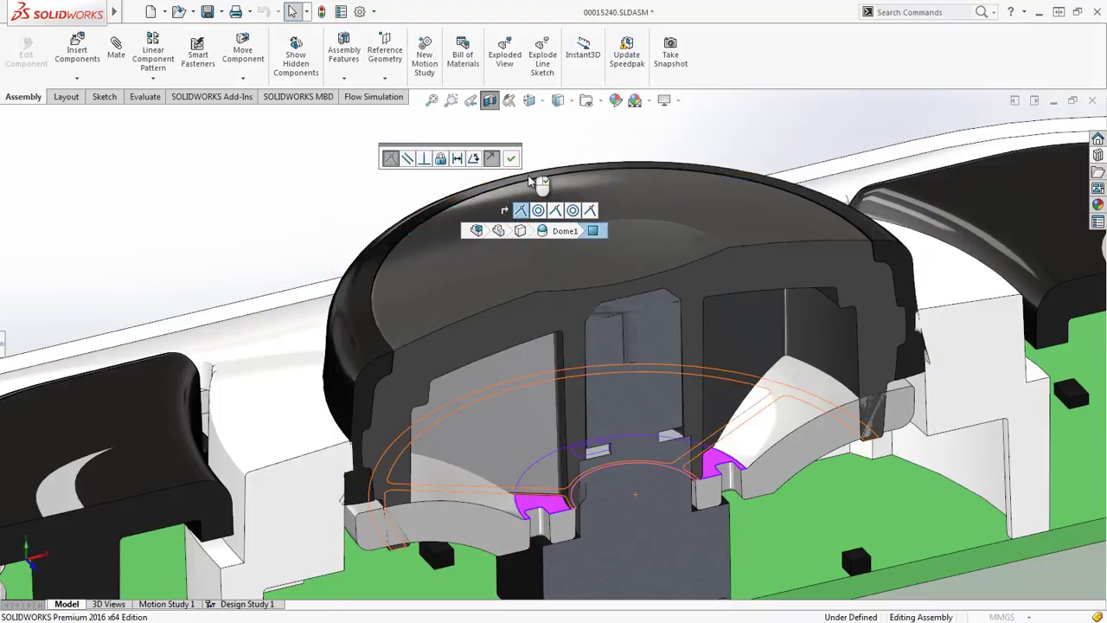
Step: Clear Coincident54's faces, mate the cap face to the stem face, and close the mate
left_click(5, 345)
right_click(106, 251)
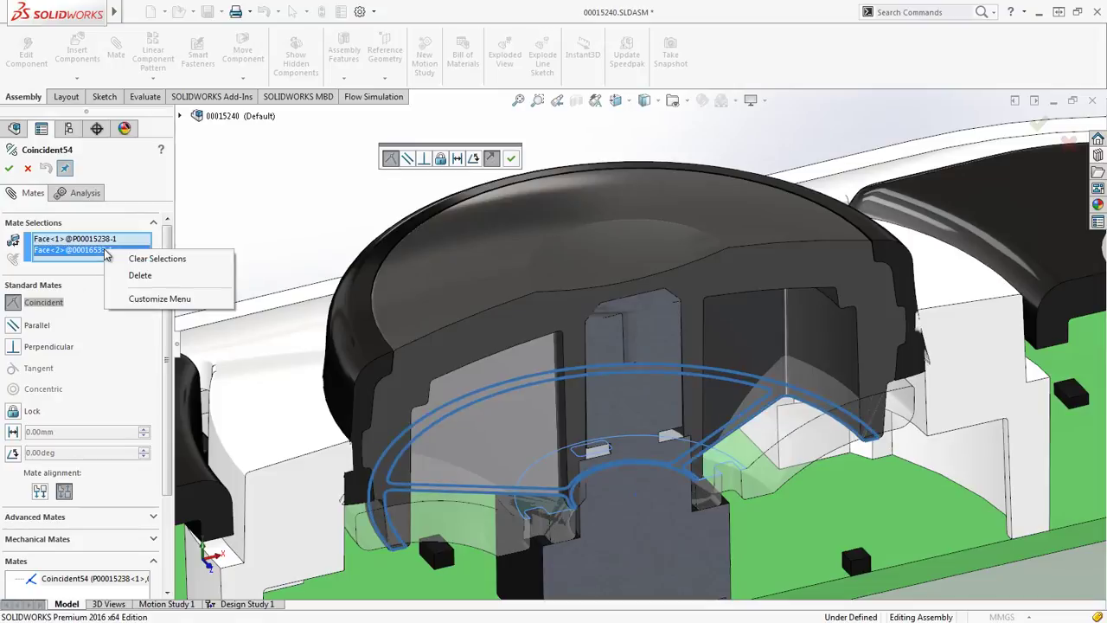
left_click(123, 257)
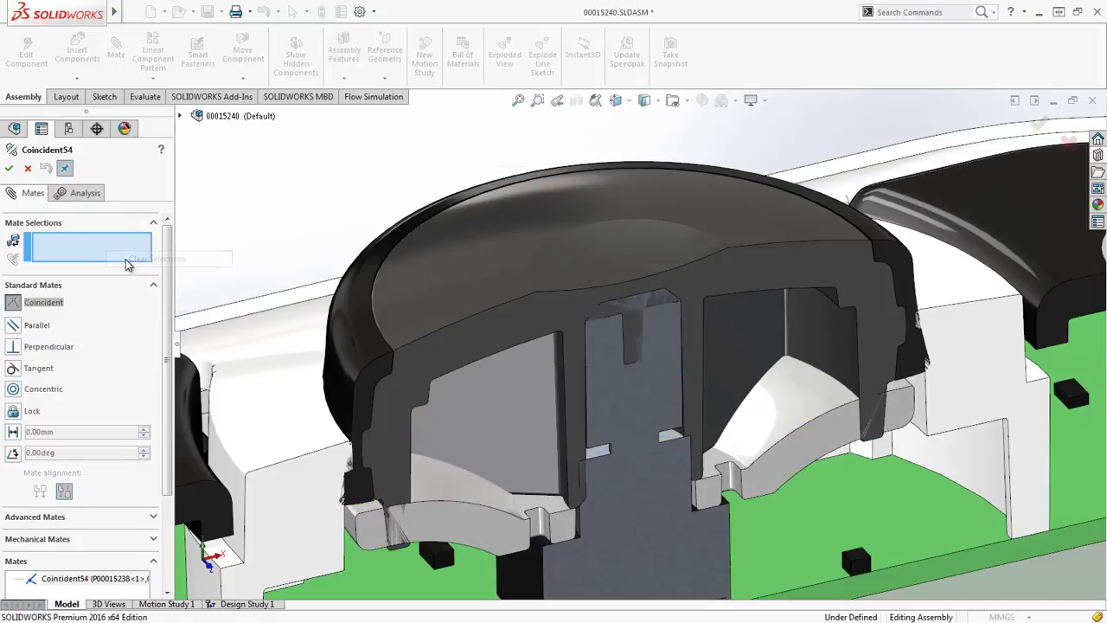
left_click(632, 363)
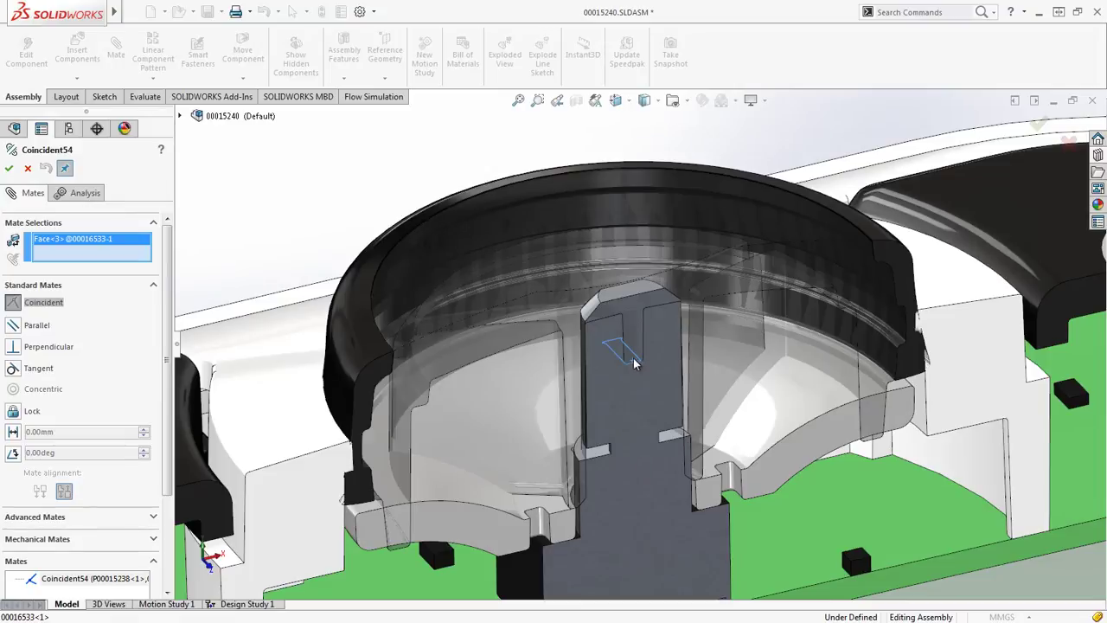
left_click(628, 291)
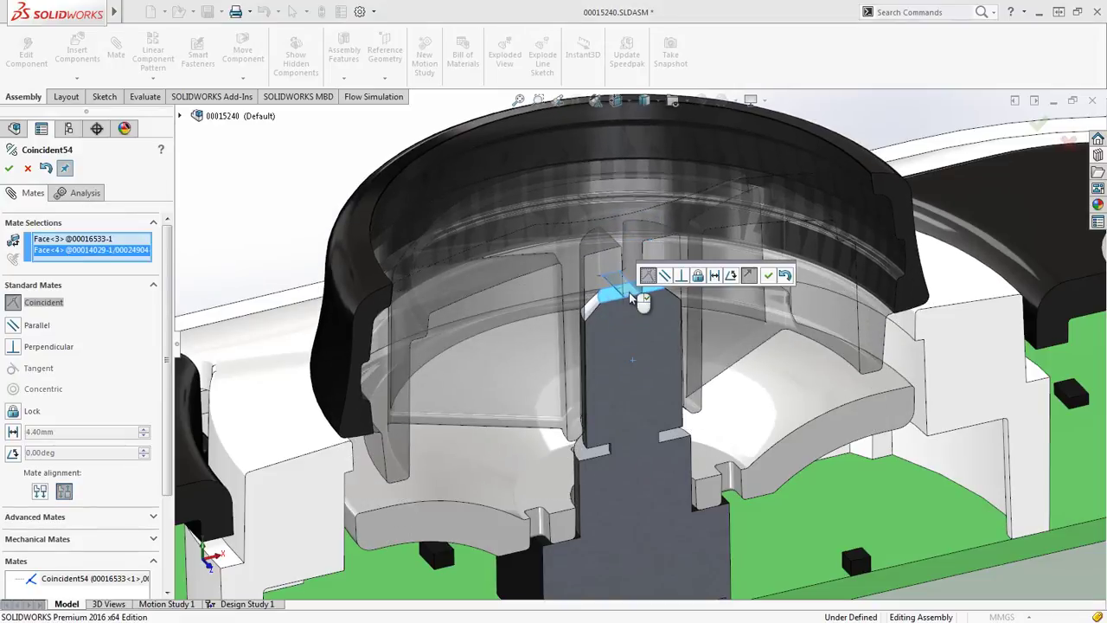
right_click(631, 298)
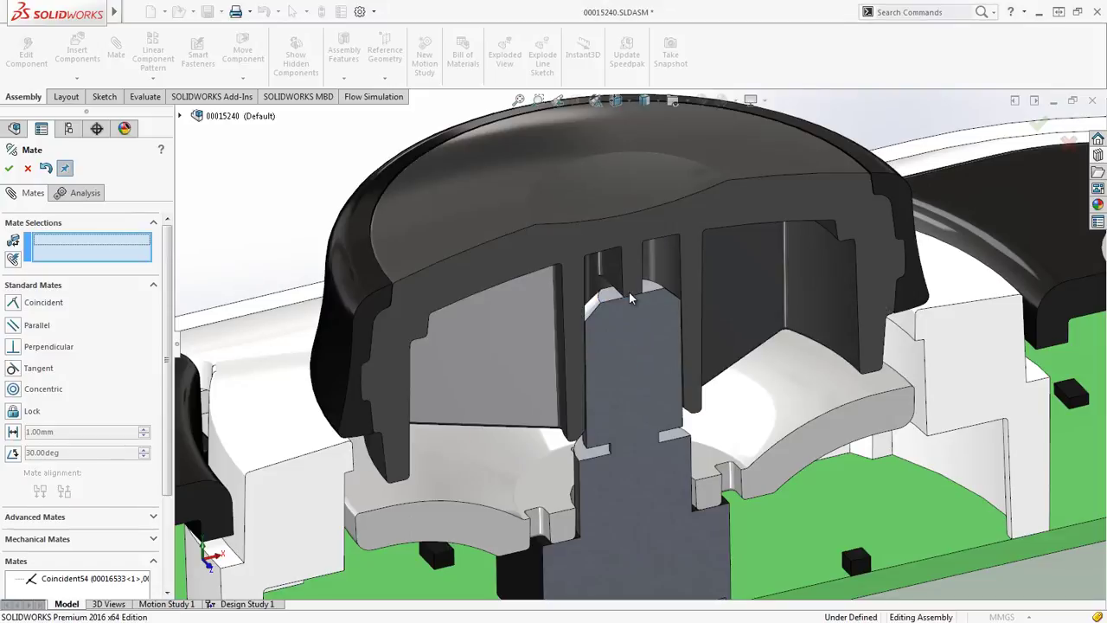
right_click(630, 298)
left_click(637, 307)
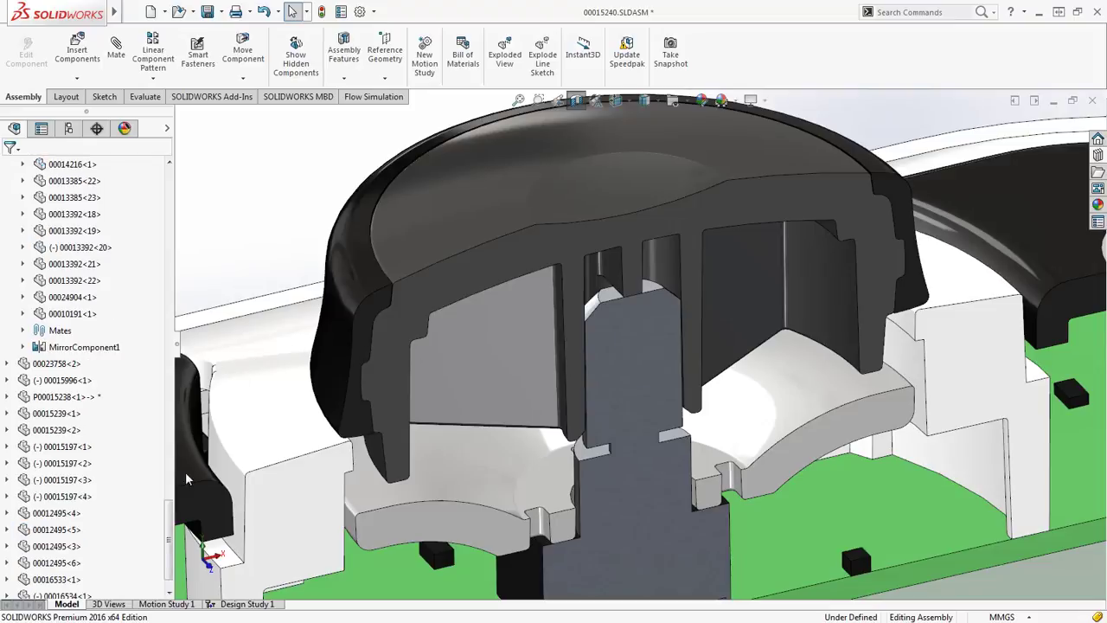
Step: Expand the top assembly's Favorites folder, zoom to fit with F, and select Fillet5
left_click_drag(172, 521, 168, 388)
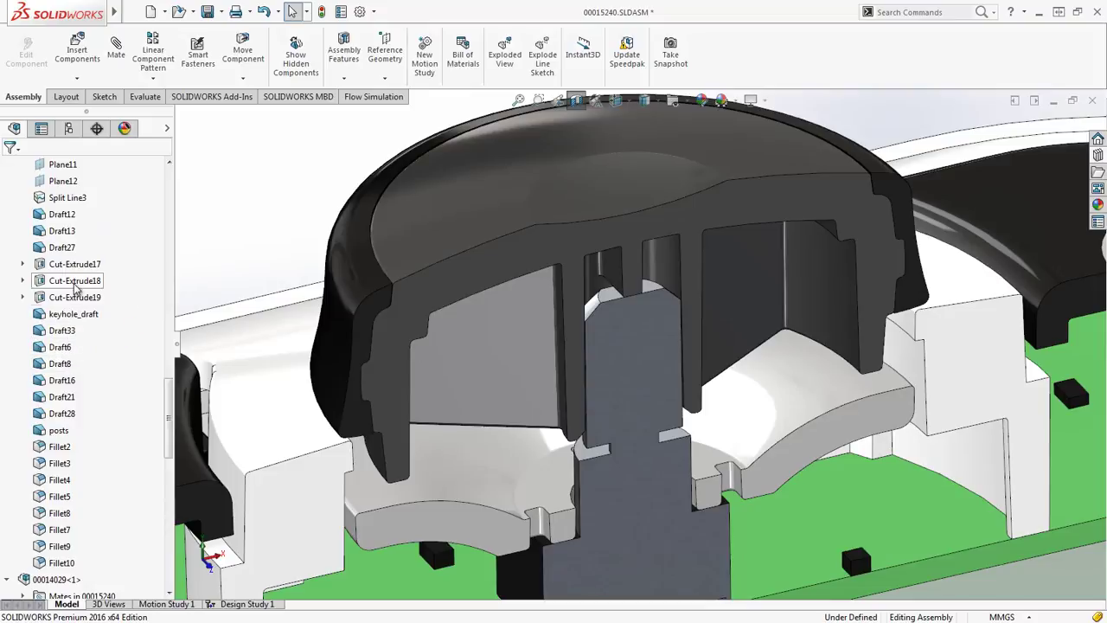
mouse_move(76, 289)
left_click_drag(170, 400, 162, 185)
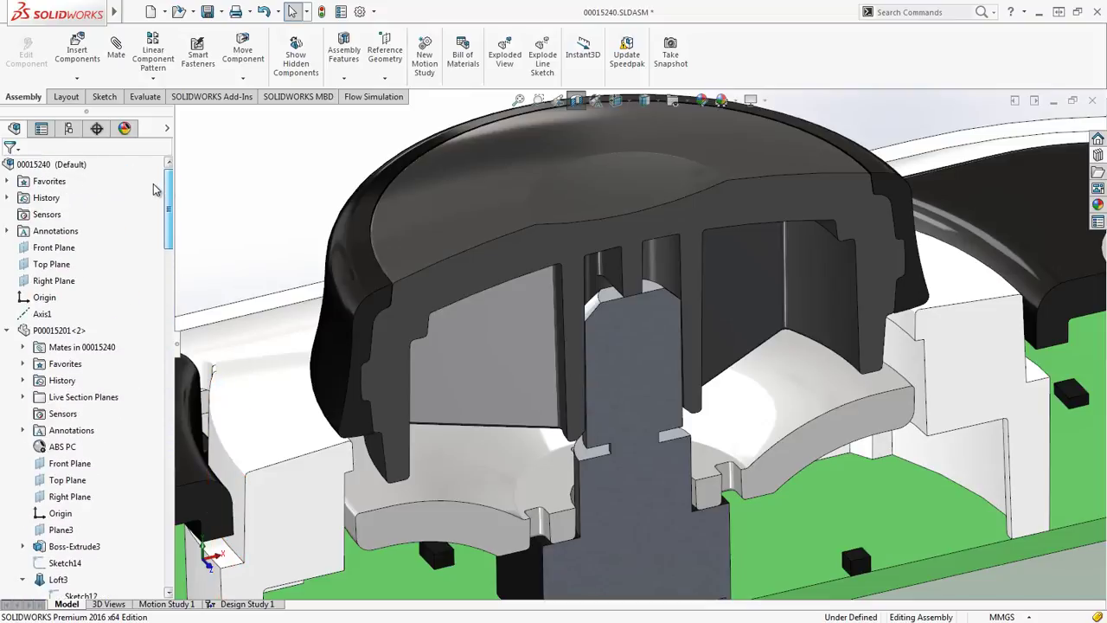
right_click(78, 170)
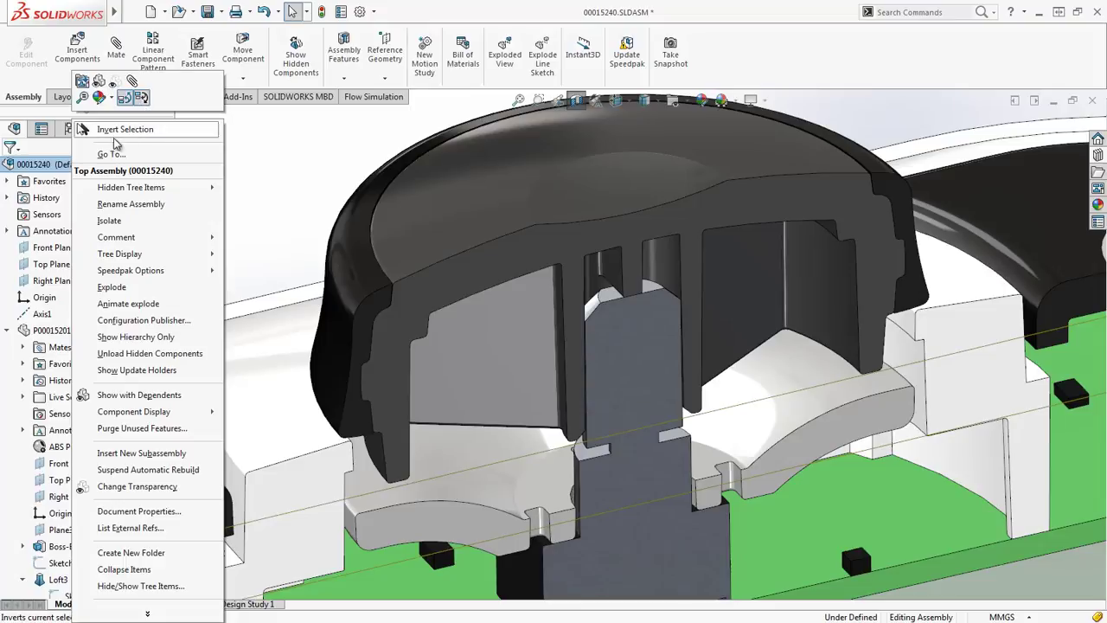
left_click(11, 182)
left_click(224, 208)
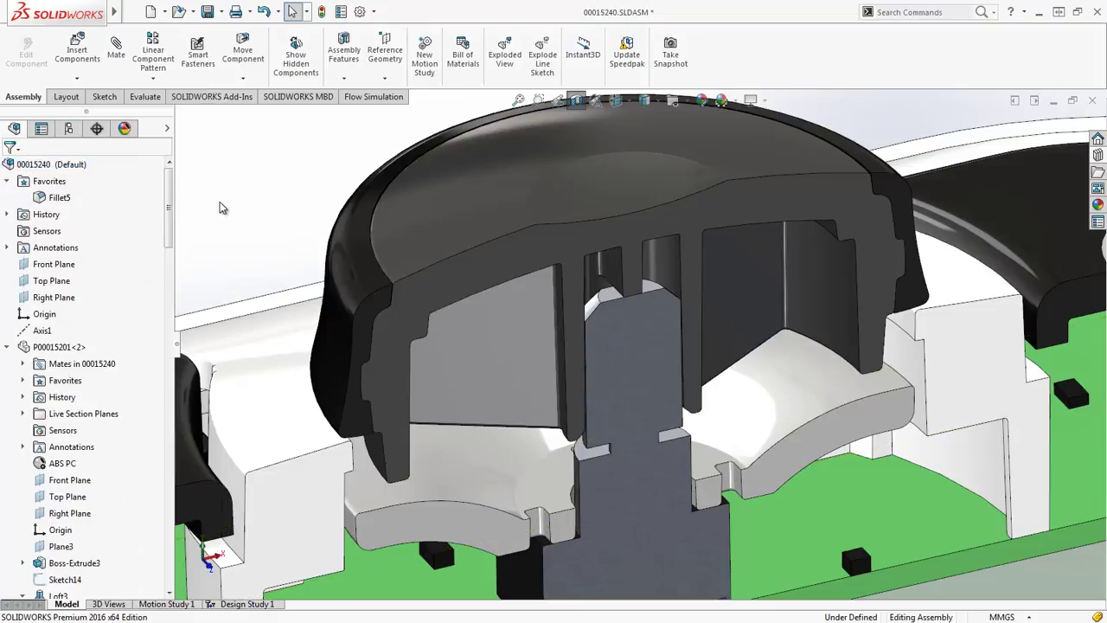
key("f")
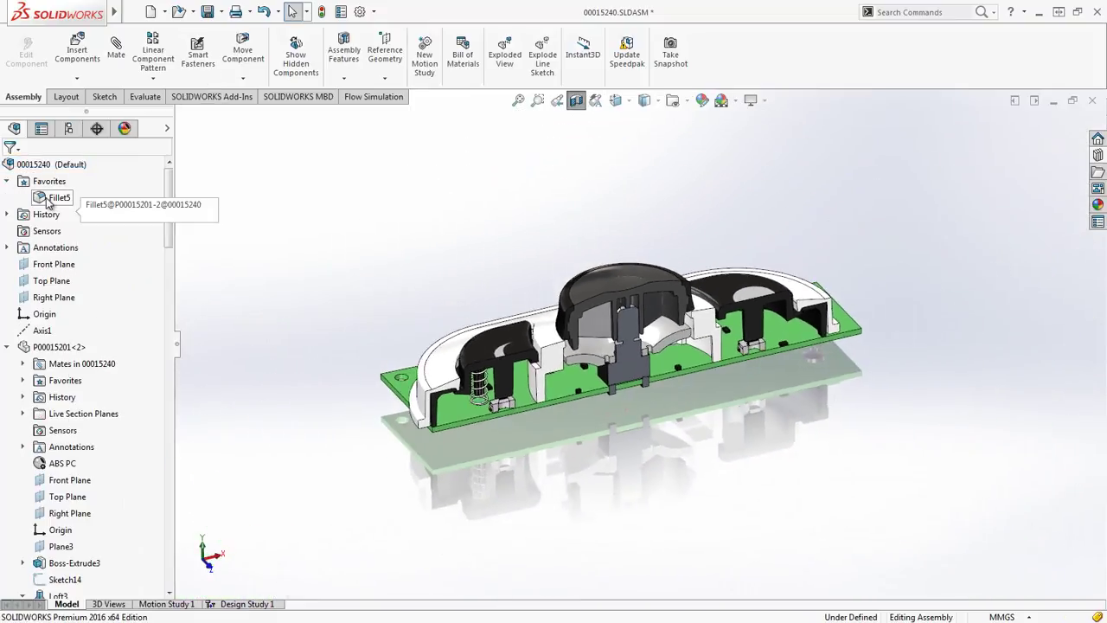
left_click(49, 201)
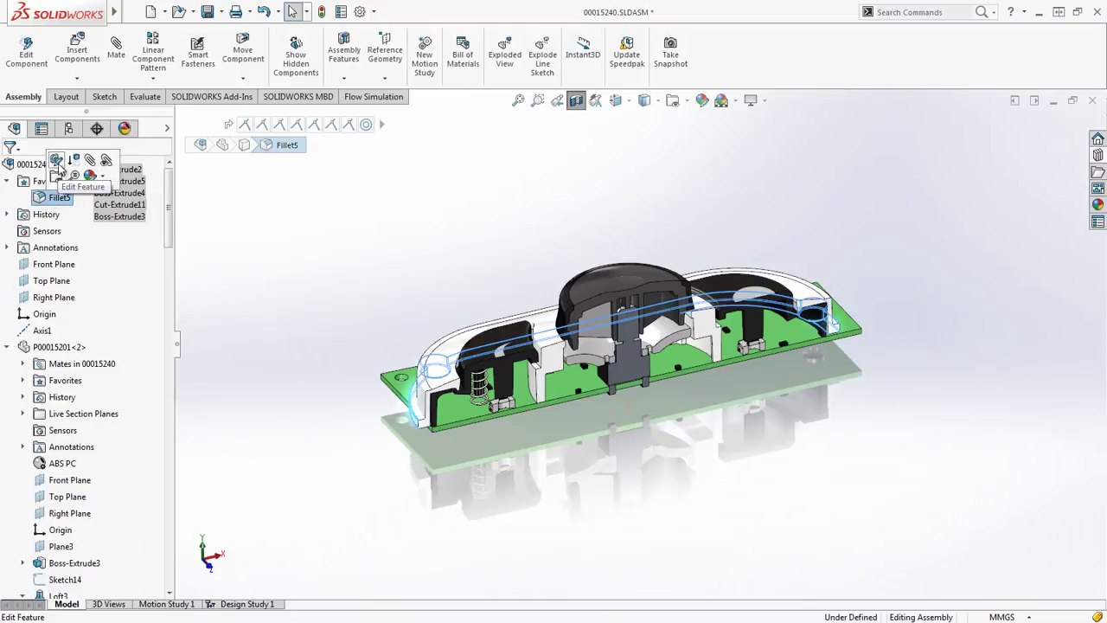
left_click(57, 160)
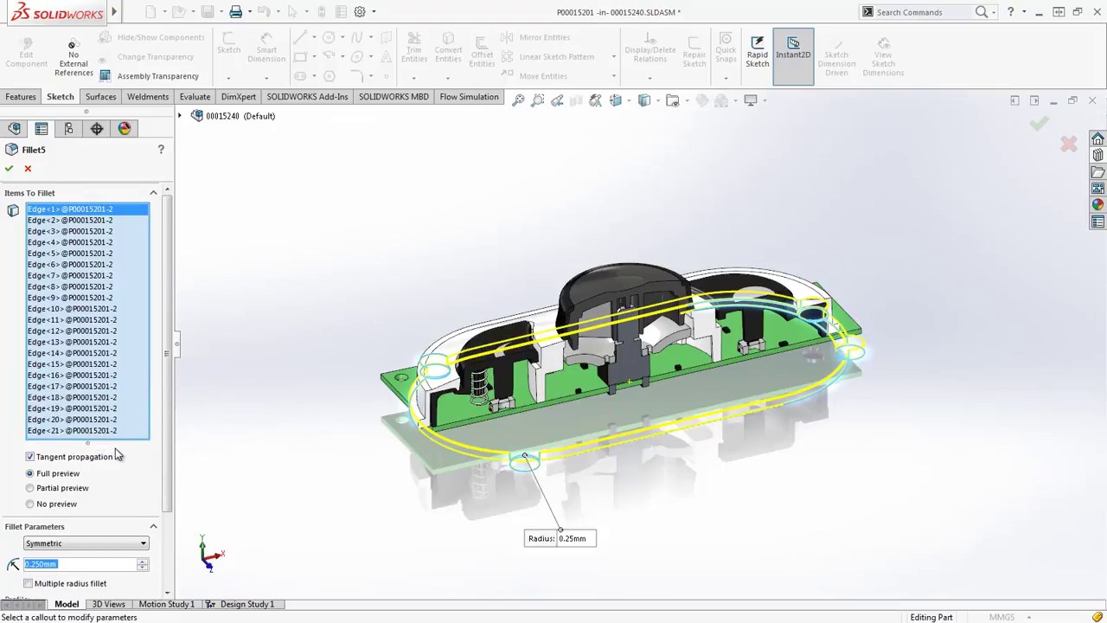
left_click_drag(97, 442, 97, 357)
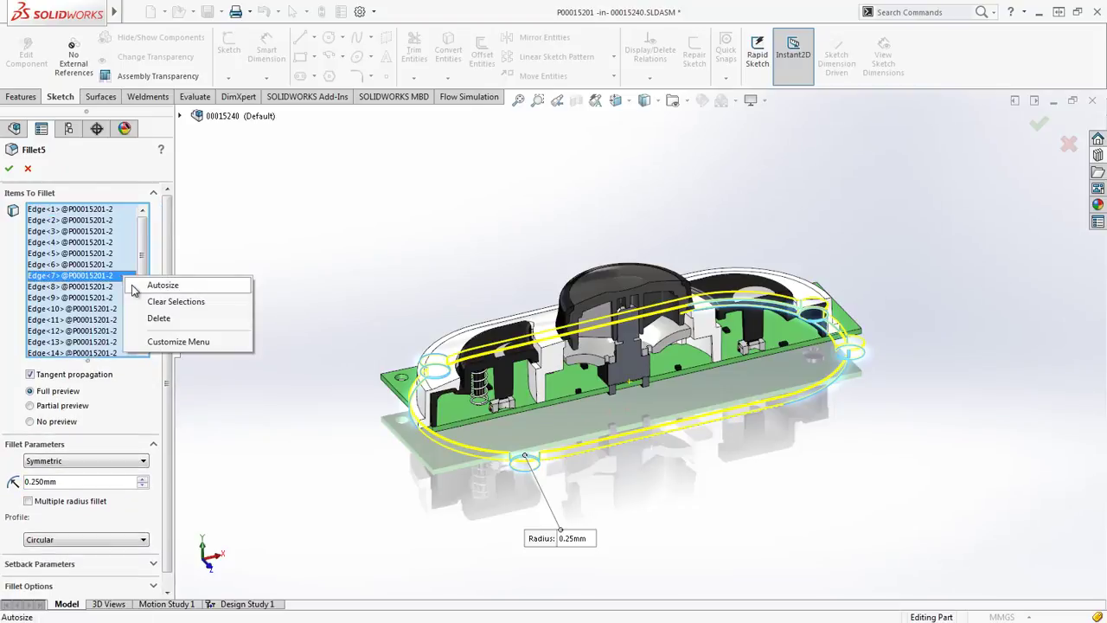
left_click(146, 289)
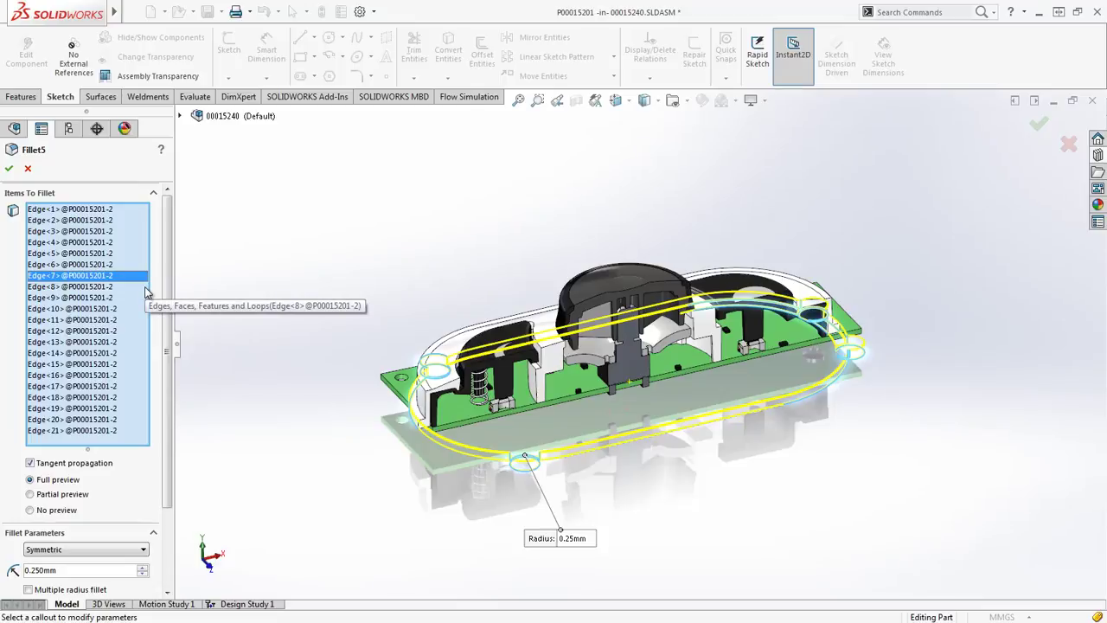
key("Return")
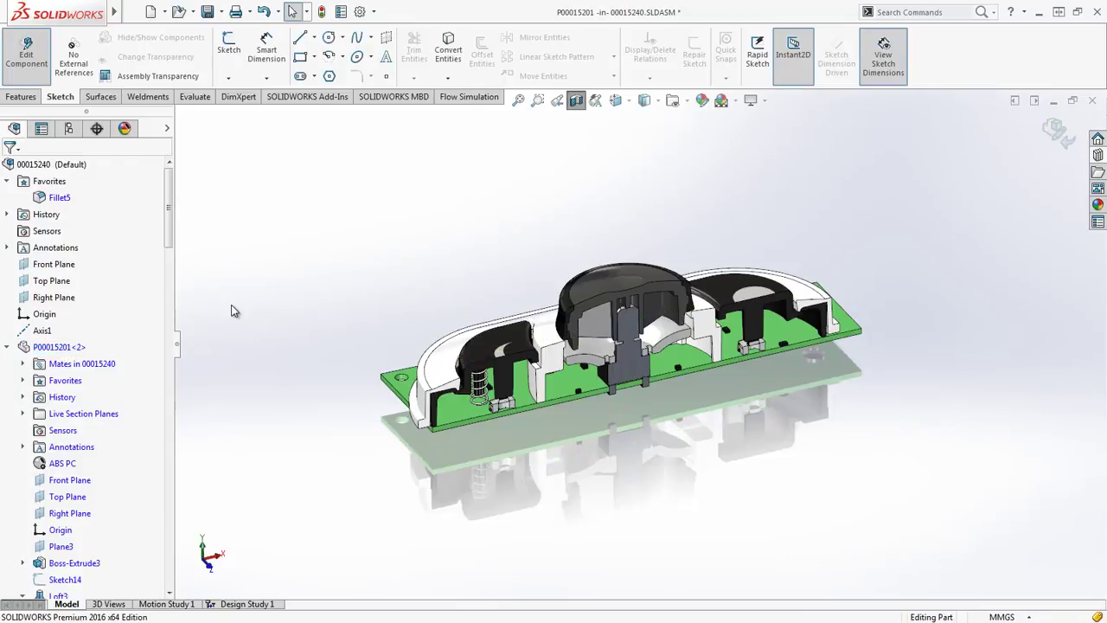
right_click_drag(232, 312, 239, 318)
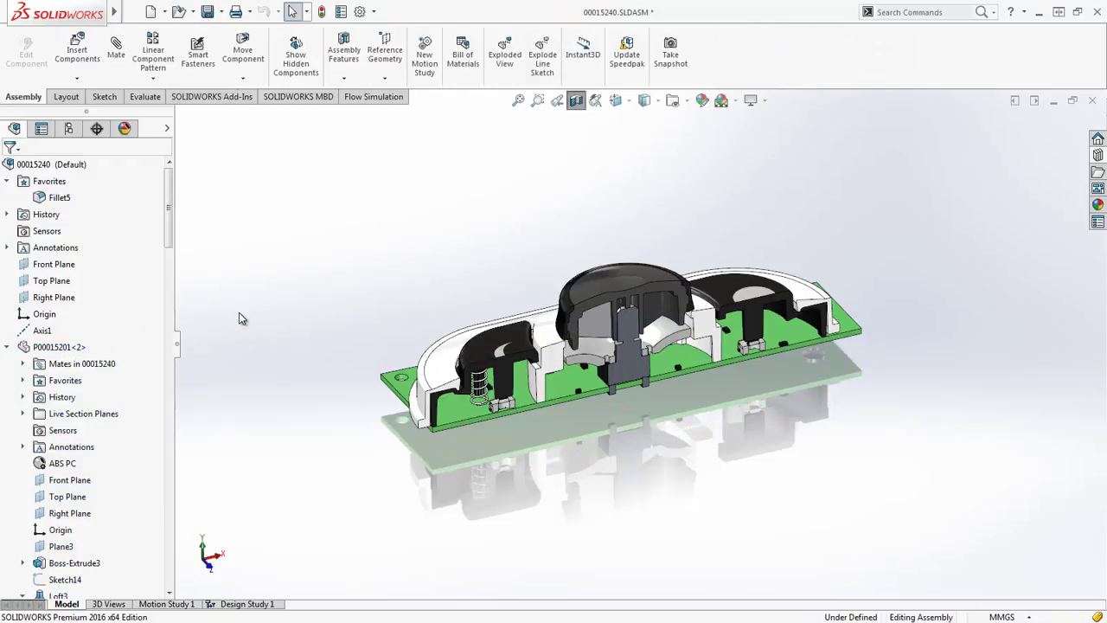